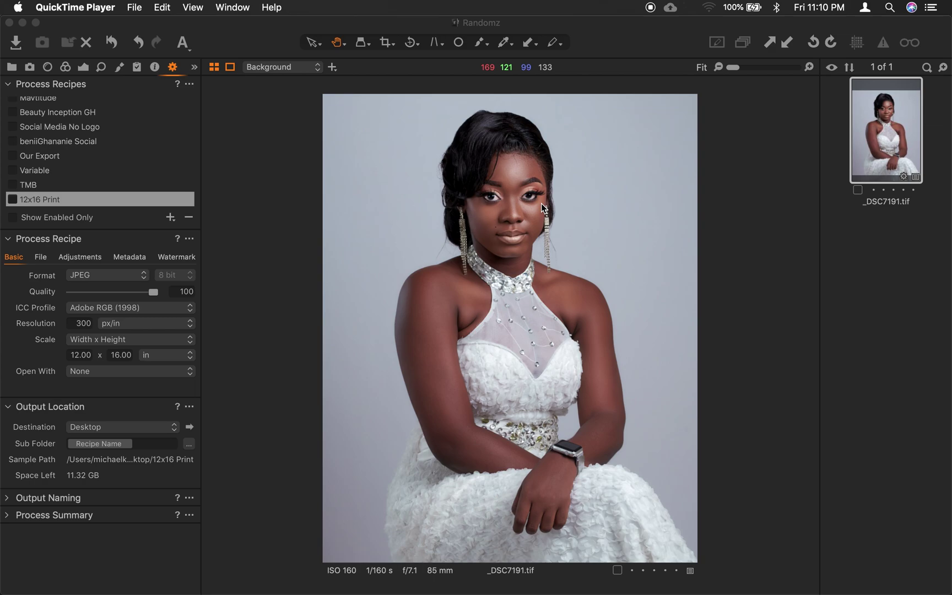
Step: Add a new process recipe and name it with the client's first name
scroll(104, 180, "down", 1)
left_click(170, 217)
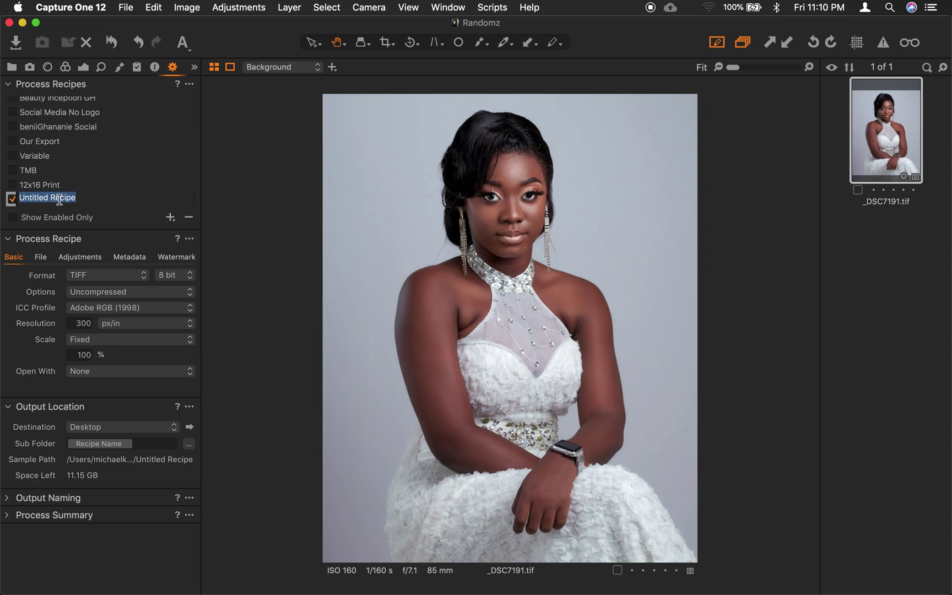
type("Ivy")
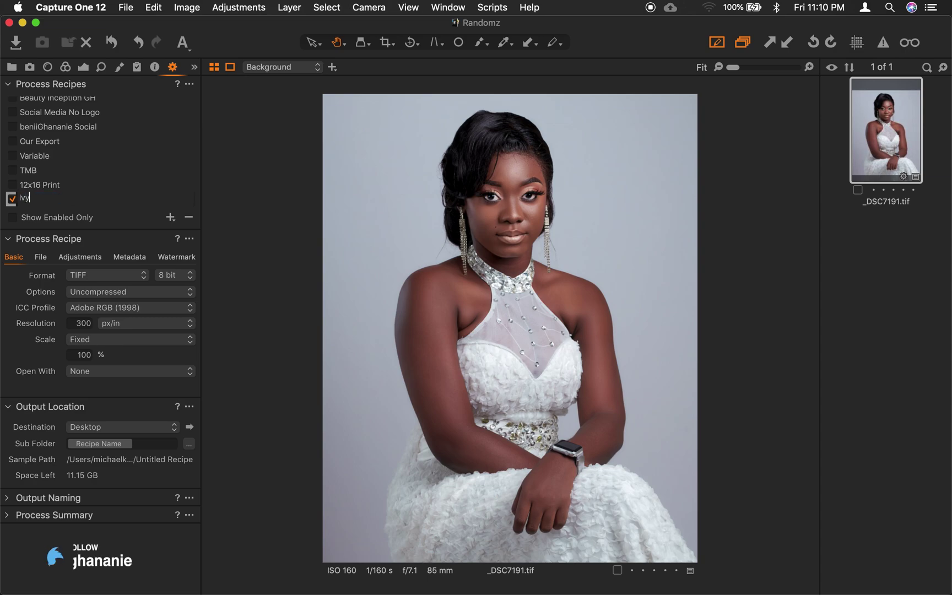
key("Return")
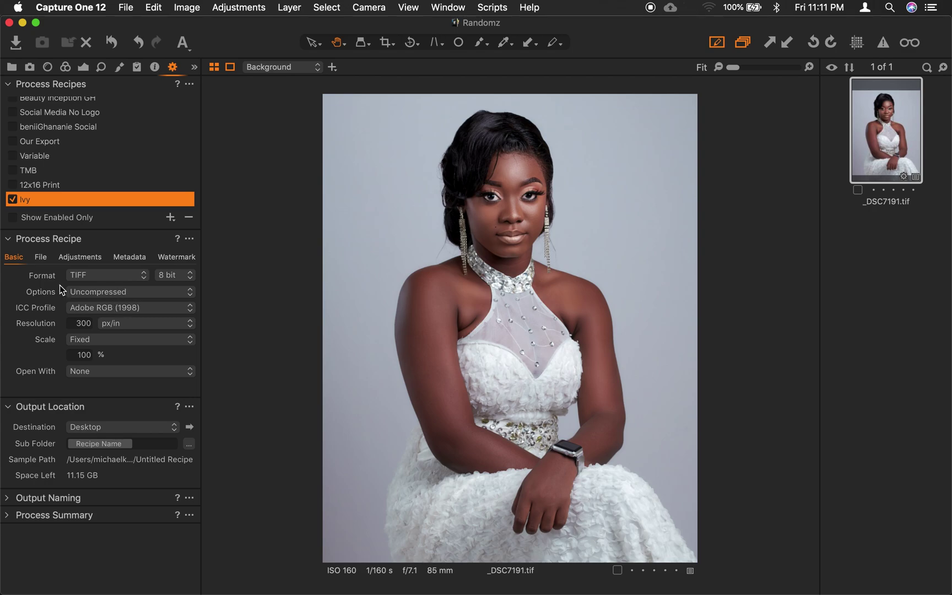
Step: Set the new recipe's output format to JPEG with a quality of 90
left_click(116, 278)
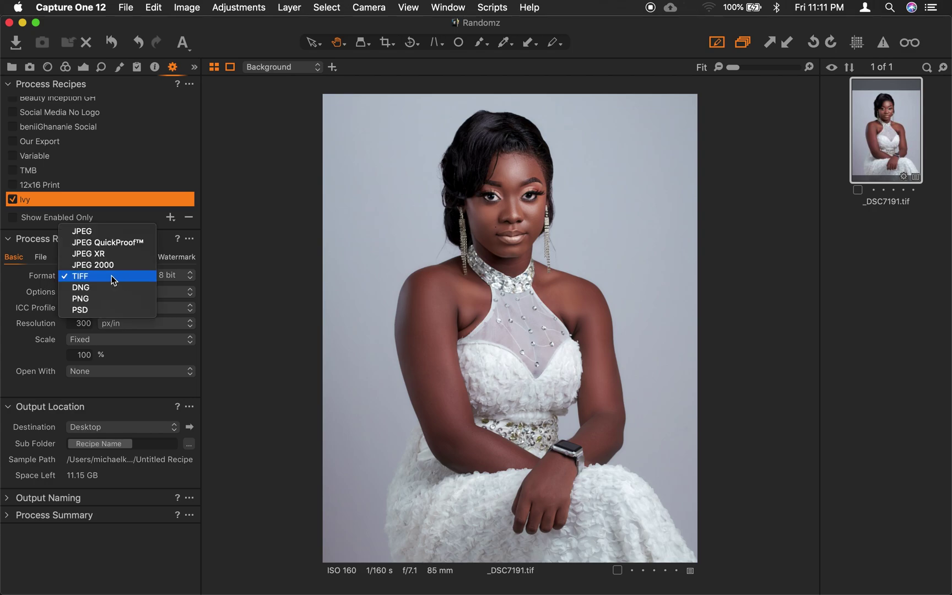
left_click(98, 236)
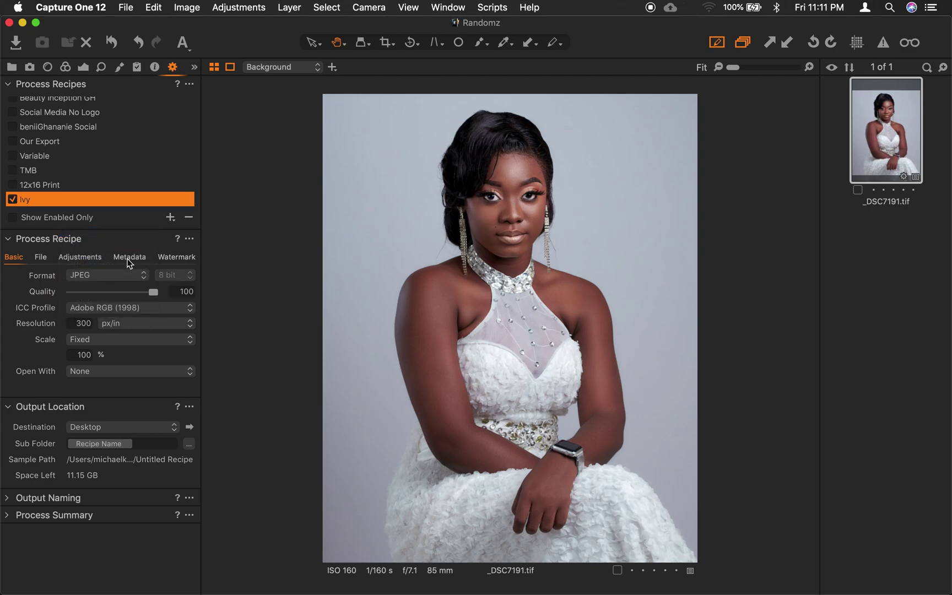
left_click(187, 291)
key("BackSpace")
key("BackSpace")
key("BackSpace")
type("90")
Step: Set the recipe's ICC profile to sRGB Color Space Profile and its resolution to 72 px/in
left_click(114, 311)
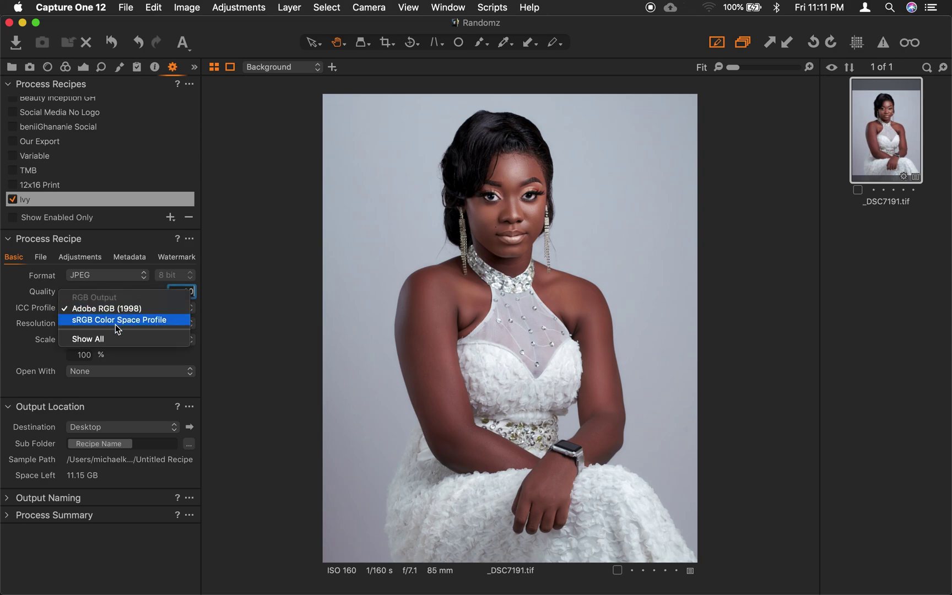
left_click(119, 320)
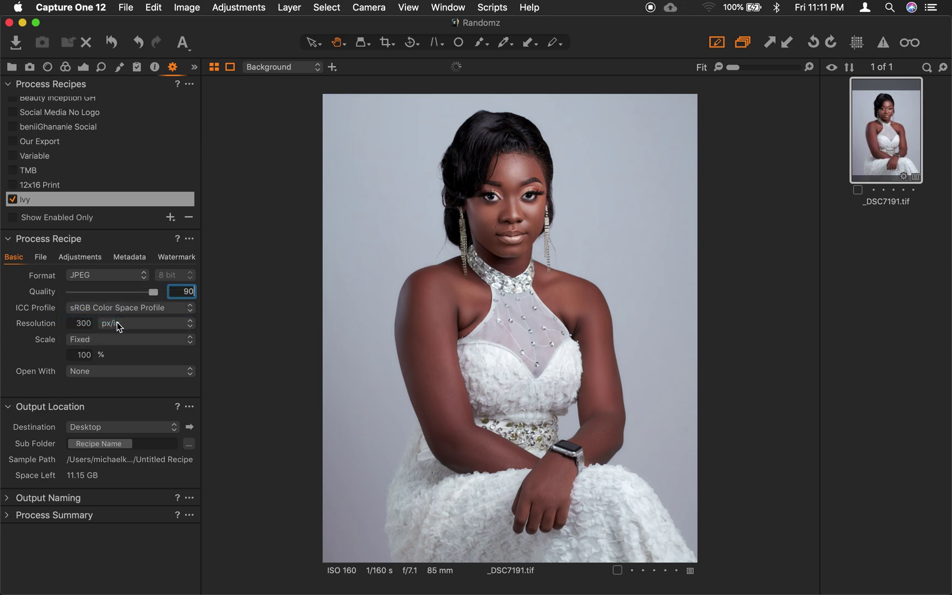
double_click(83, 321)
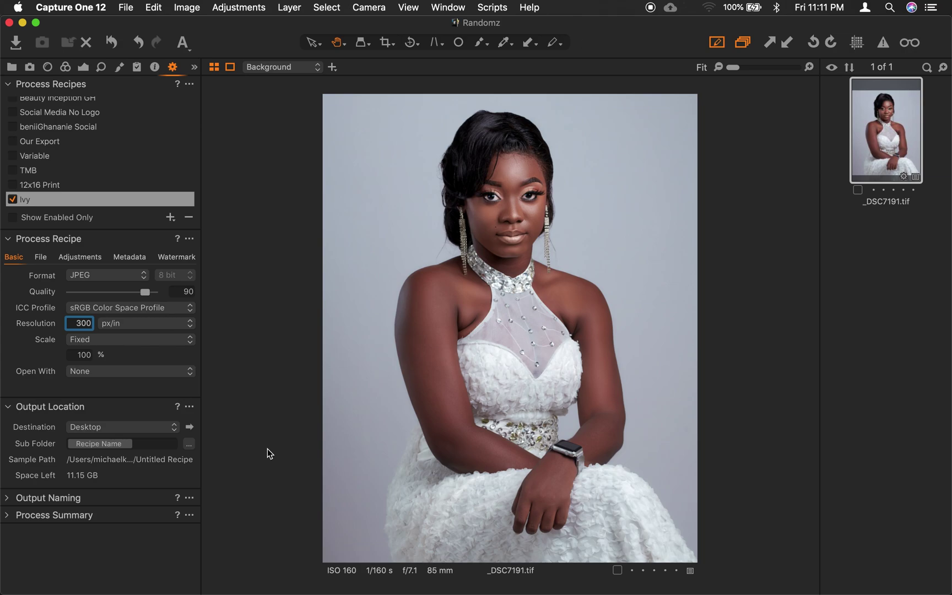
key("BackSpace")
key("BackSpace")
key("BackSpace")
type("72")
Step: Set the recipe's scale to Short Edge with a value of 1080
left_click(106, 341)
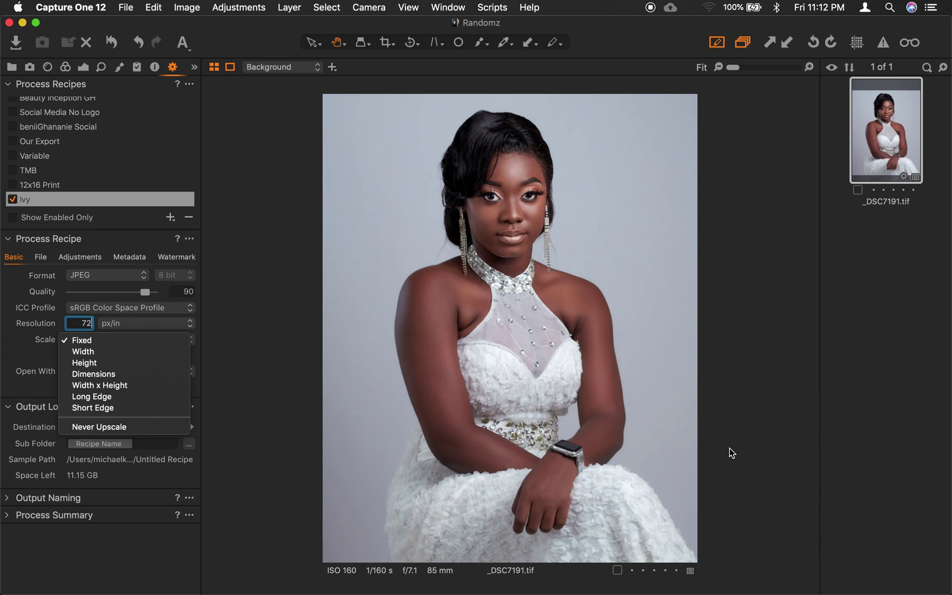
left_click(102, 409)
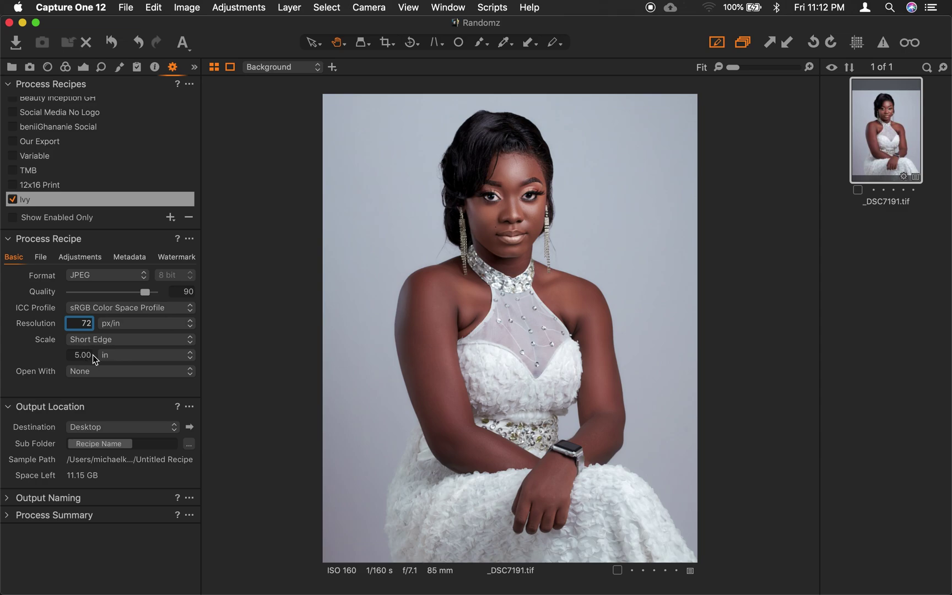
left_click(85, 355)
key("BackSpace")
key("BackSpace")
key("BackSpace")
key("BackSpace")
type("1080")
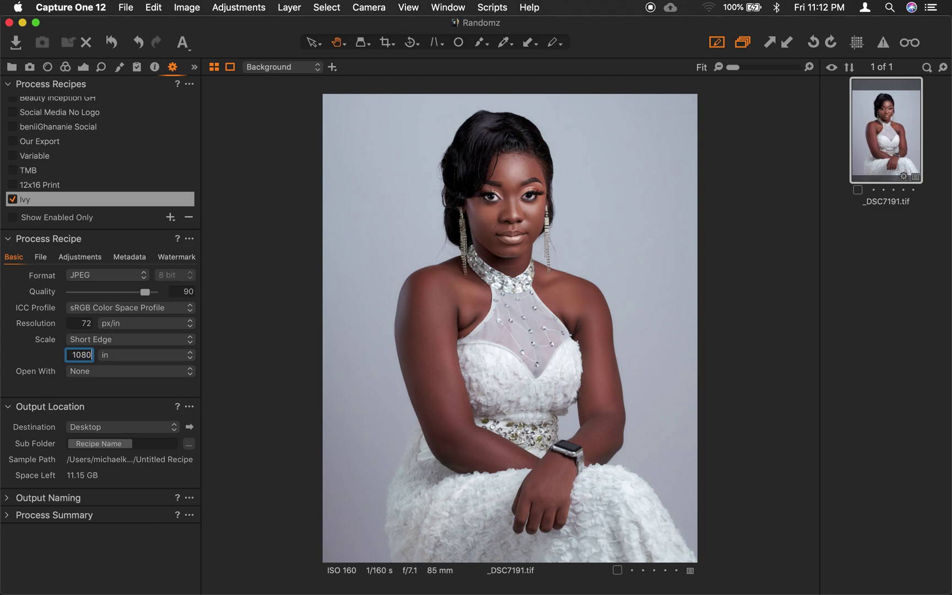
Step: Switch the short edge unit to px and set the length to 1080 px
left_click(116, 354)
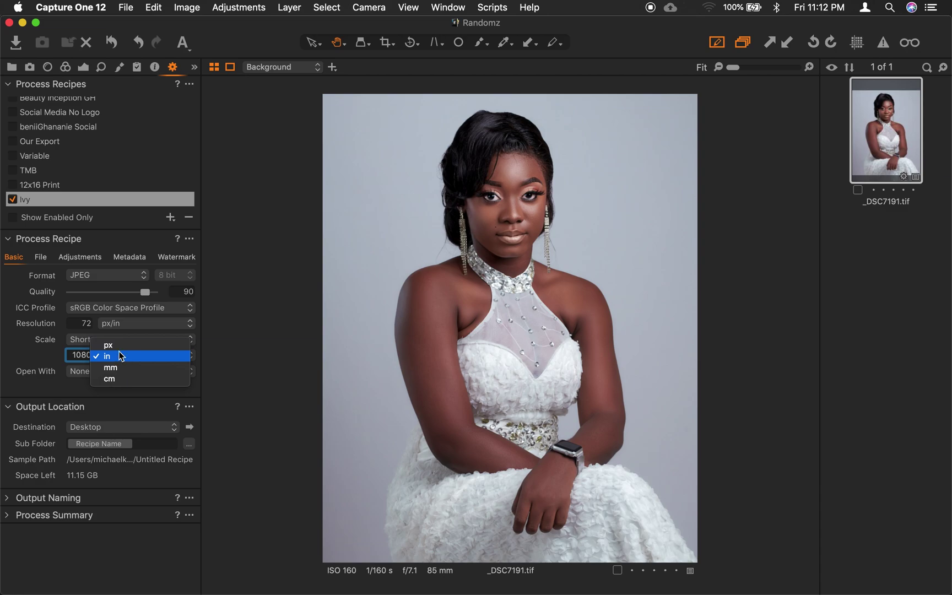
left_click(119, 347)
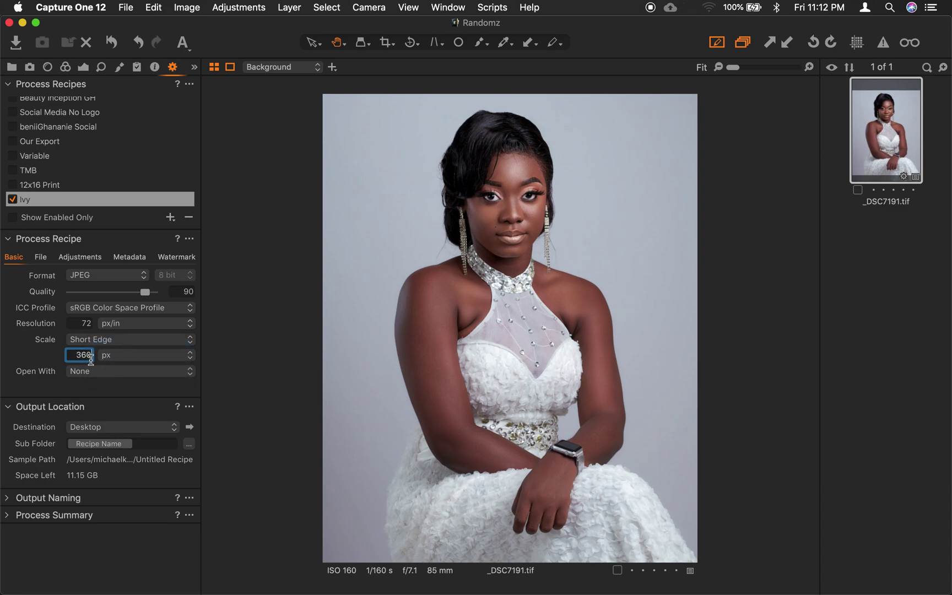
key("BackSpace")
key("BackSpace")
key("BackSpace")
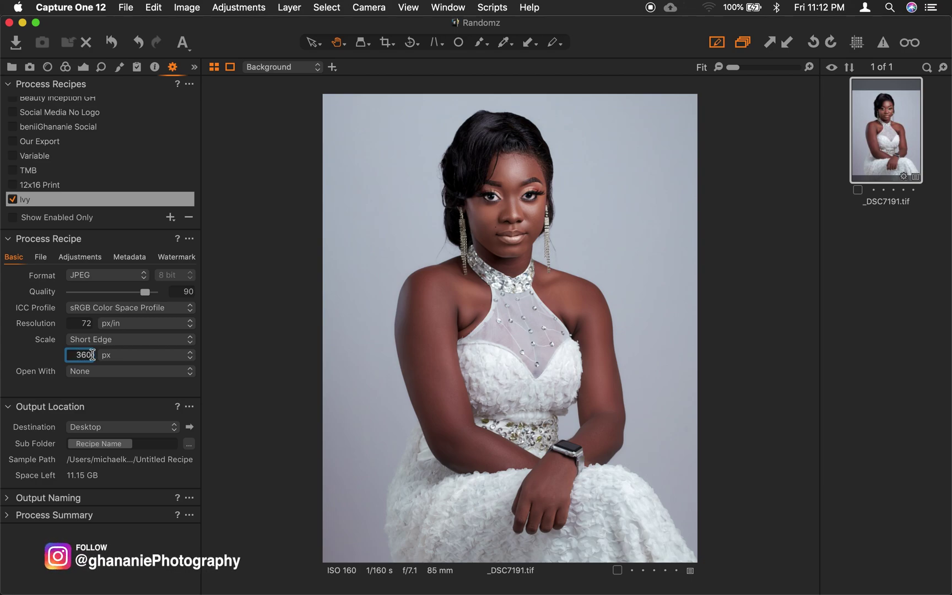
type("1080")
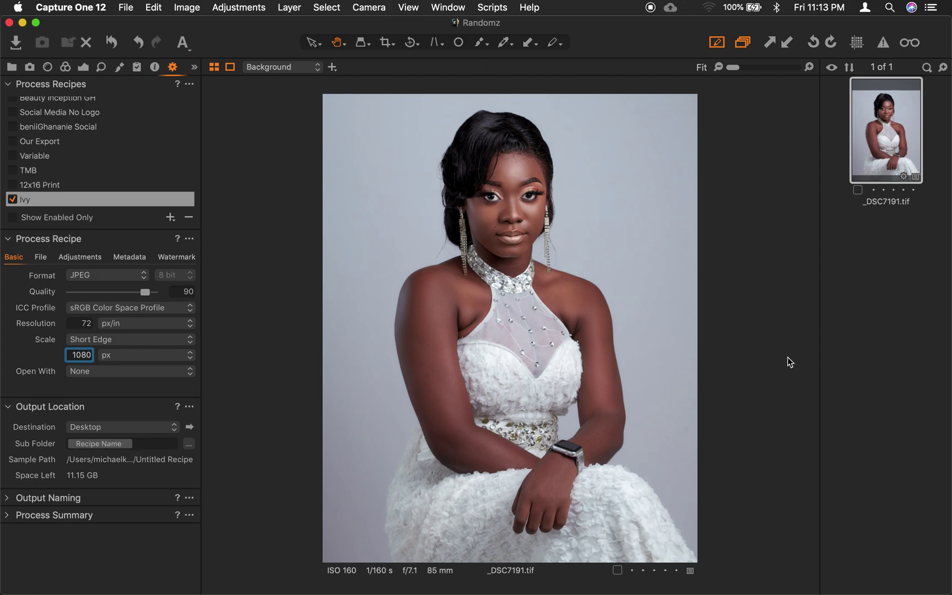
left_click(828, 350)
left_click(882, 148)
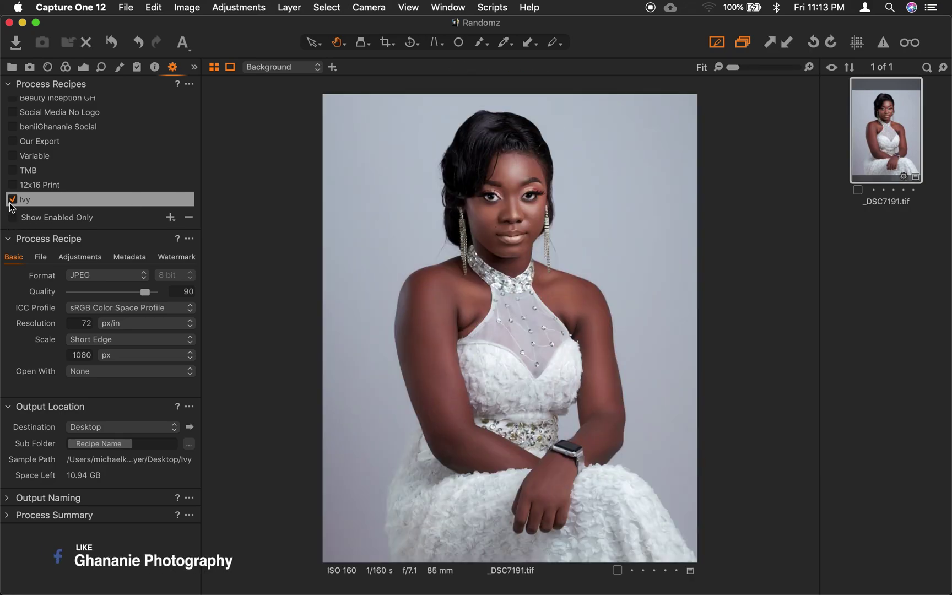
Step: Disable the High Resolution JPEG recipe and process the photo with the new recipe
scroll(41, 182, "up", 5)
left_click(13, 148)
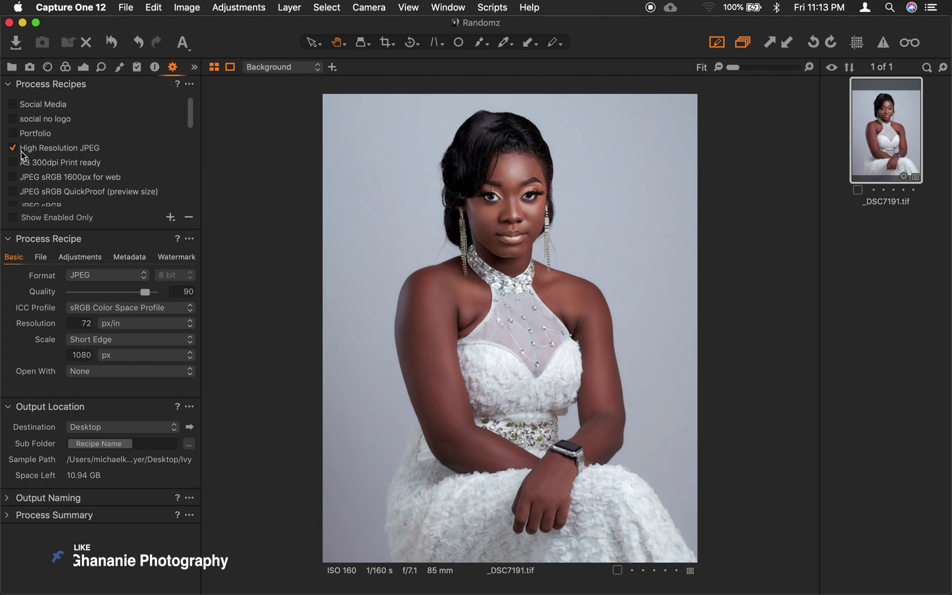
scroll(48, 155, "down", 5)
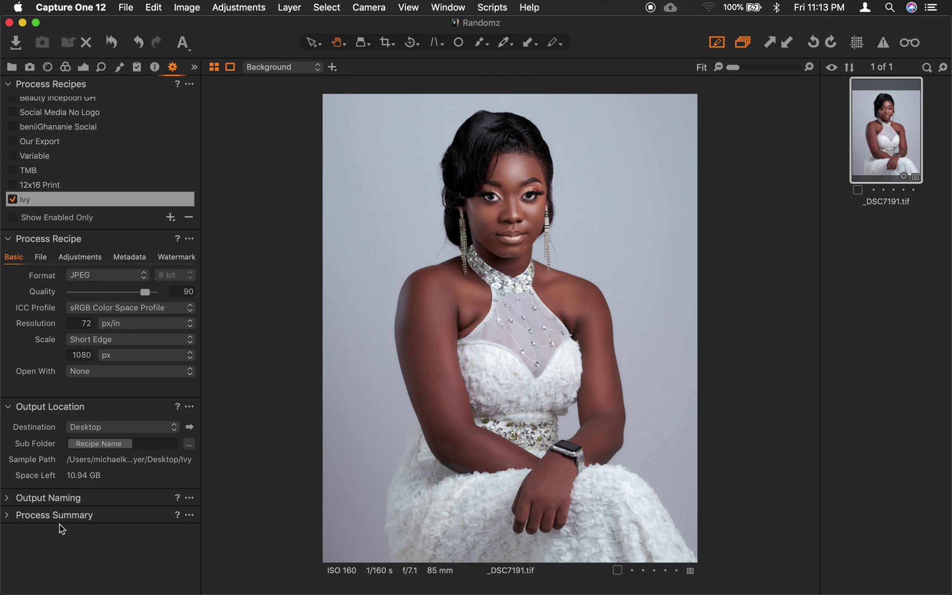
left_click(9, 516)
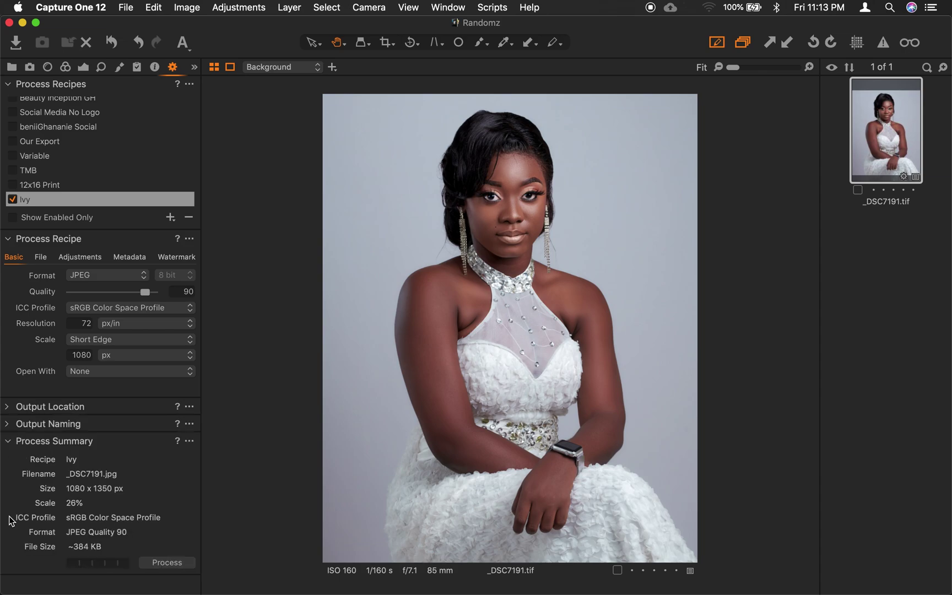
left_click(168, 562)
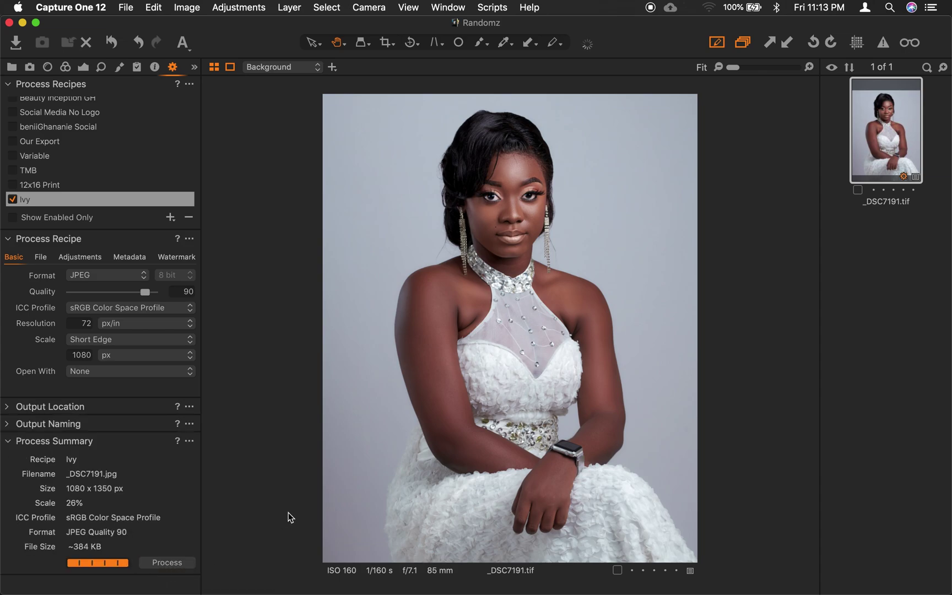
Step: Switch to the Finder desktop, open the recipe's output folder and preview the exported _DSC7191.jpg
key("ctrl+Right")
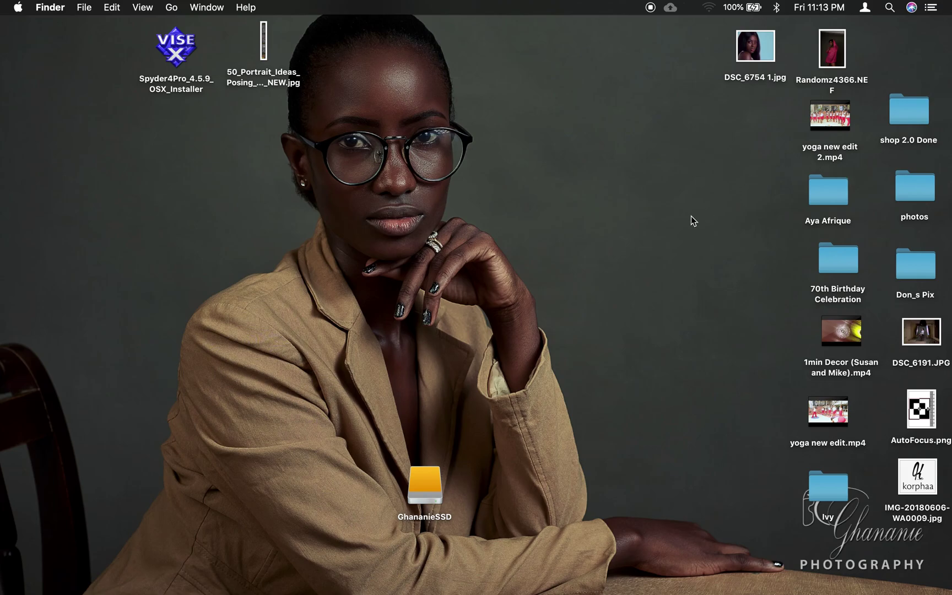
double_click(829, 489)
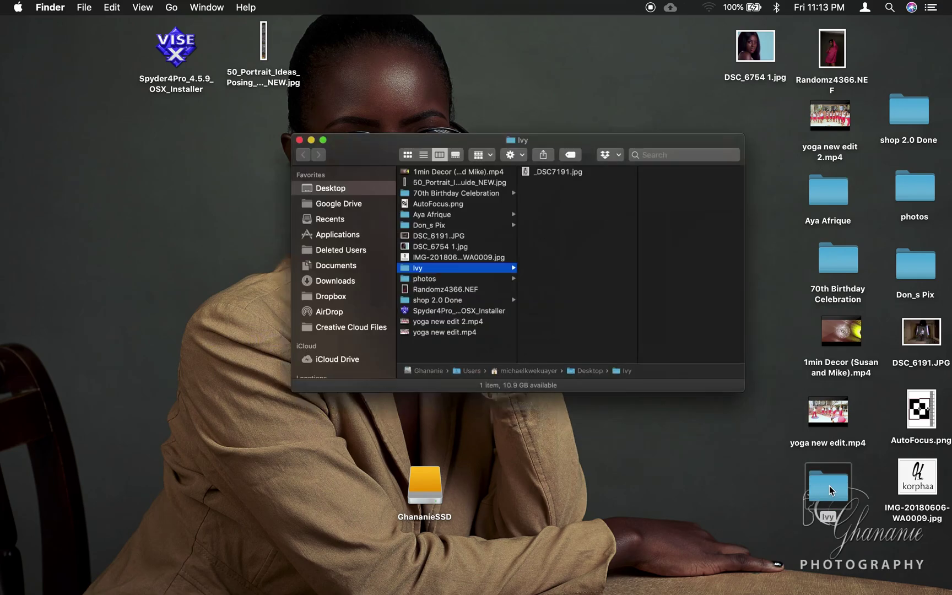
left_click(521, 135)
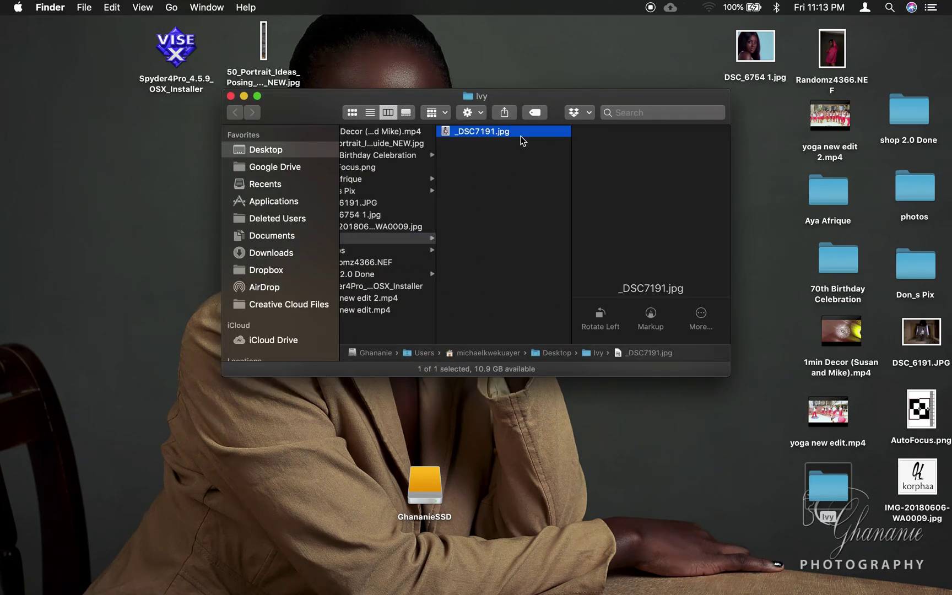
key("space")
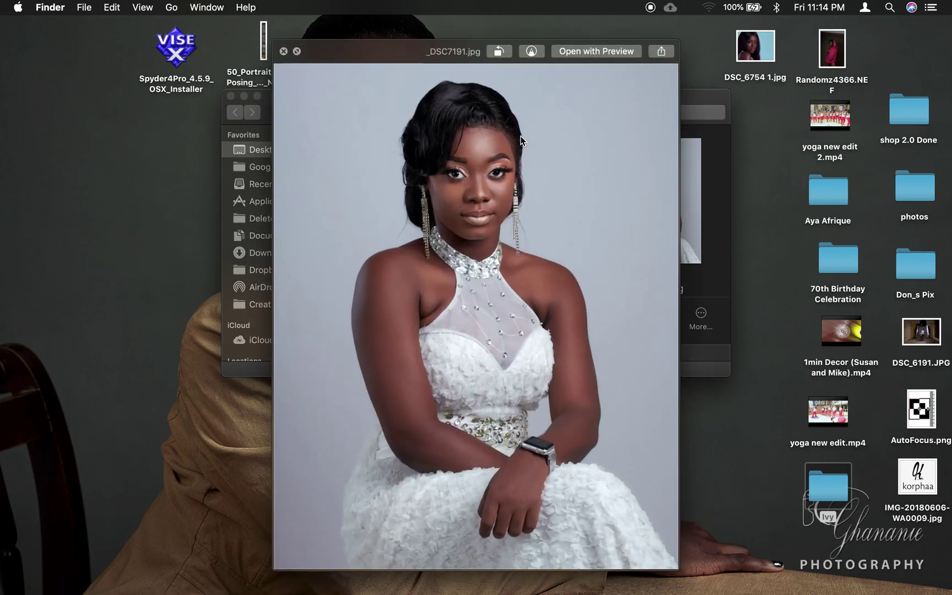